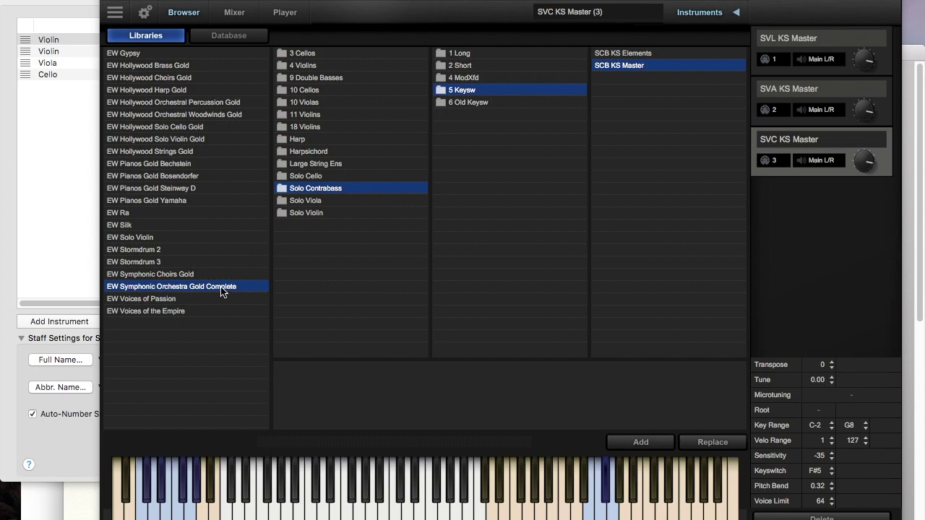
- Look through the Gold Strings Solo Violin, Solo Viola and Solo Cello instruments, then close Play
{"action": "left_click", "coordinate": [316, 213]}
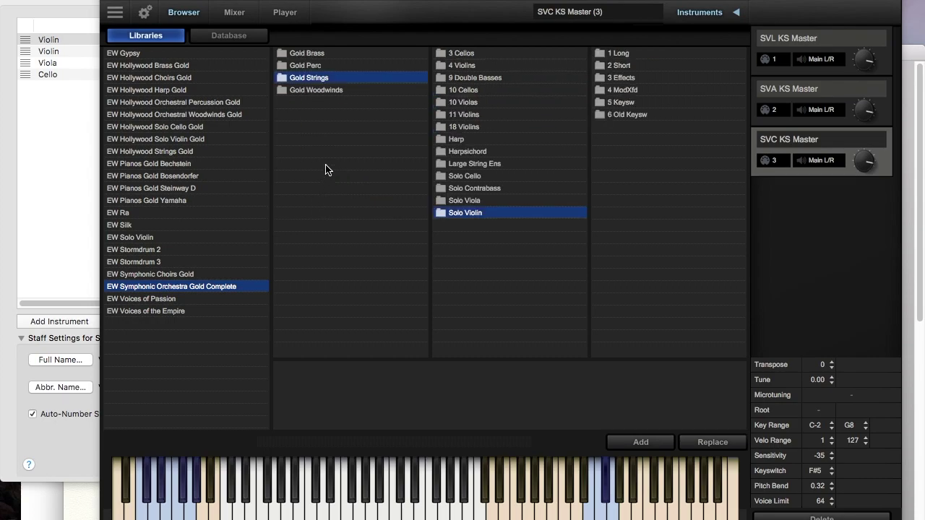
{"action": "left_click", "coordinate": [472, 202]}
{"action": "left_click", "coordinate": [472, 177]}
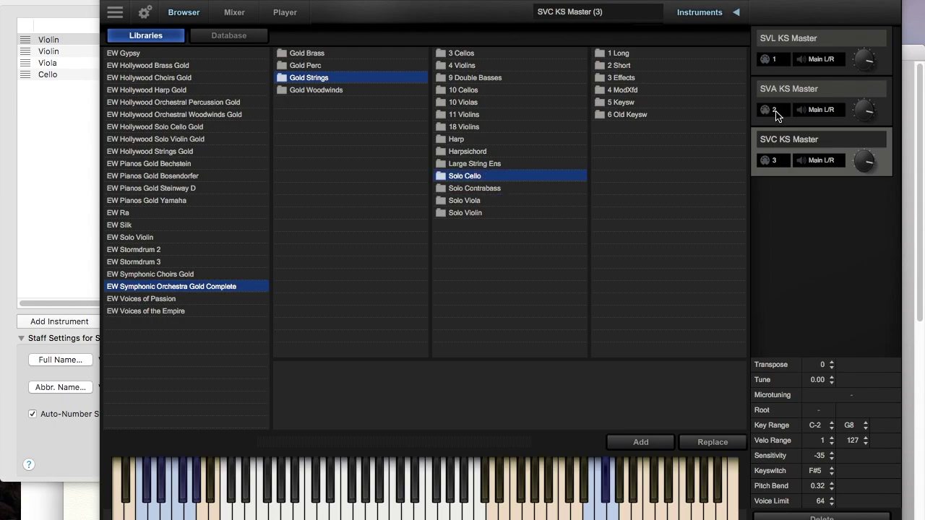
{"action": "key", "text": "super+w"}
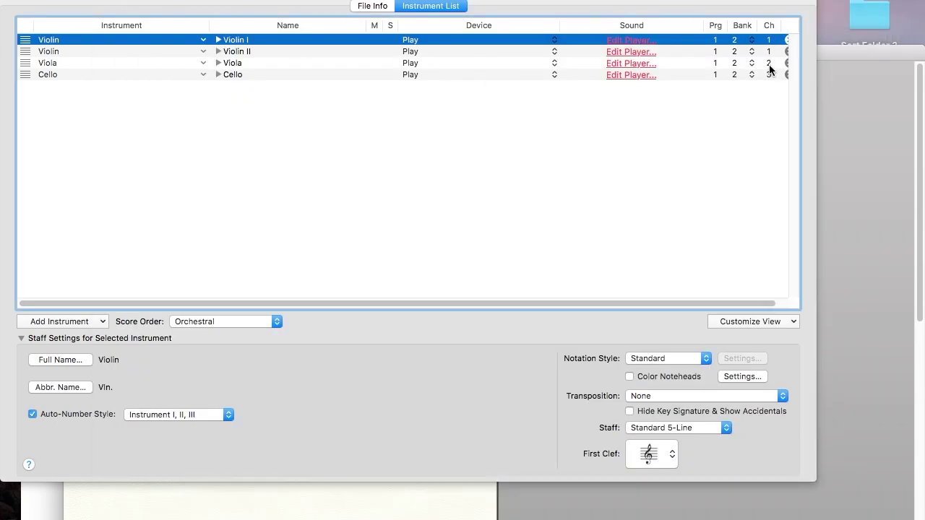
- Close the Score Manager and collapse, then re-expand, the Playback Controls panel
{"action": "left_click", "coordinate": [9, 1]}
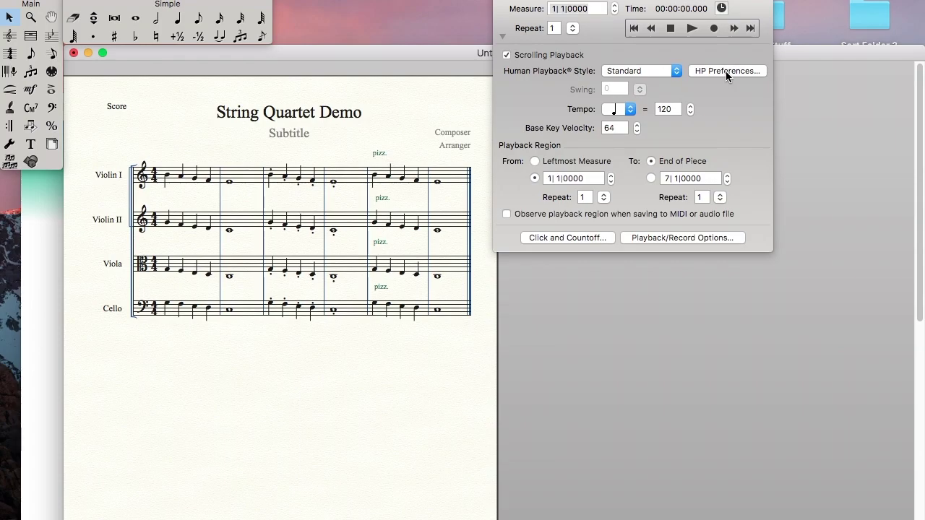
{"action": "left_click", "coordinate": [503, 36]}
{"action": "left_click", "coordinate": [502, 36]}
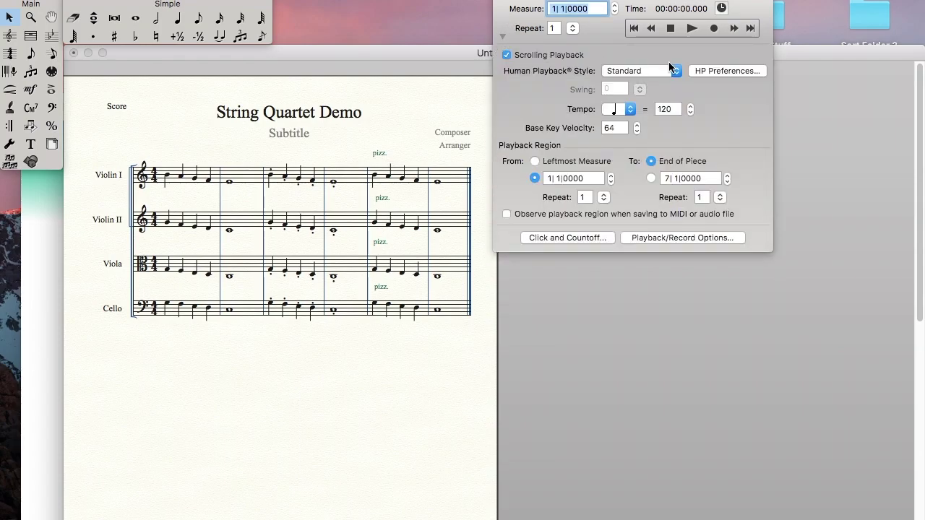
{"action": "left_click", "coordinate": [723, 71]}
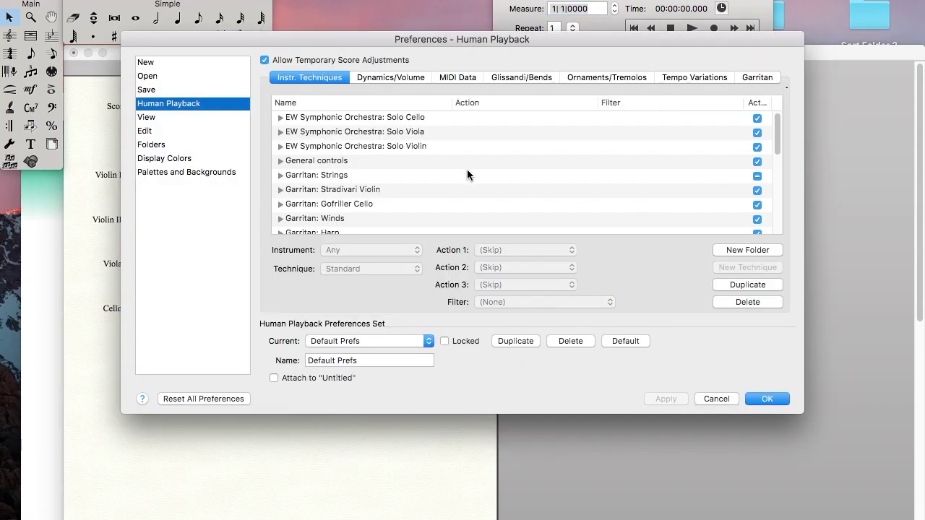
- Add a new technique folder beside Solo Cello, rename it, then delete its technique
{"action": "left_click", "coordinate": [298, 119]}
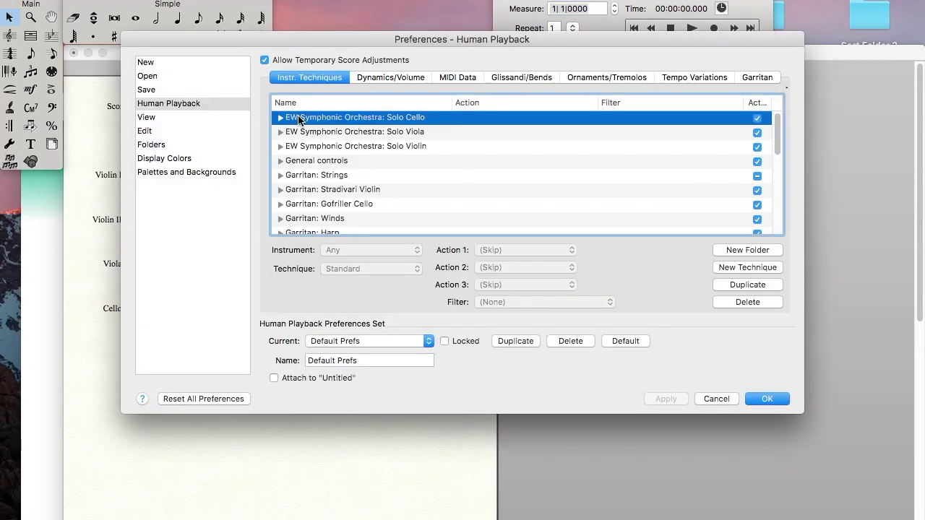
{"action": "left_click", "coordinate": [745, 249]}
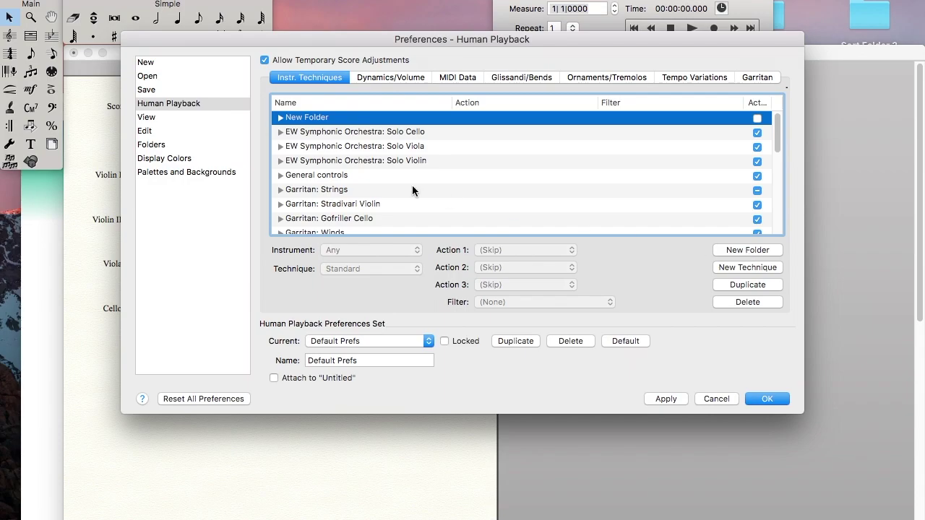
{"action": "double_click", "coordinate": [306, 117]}
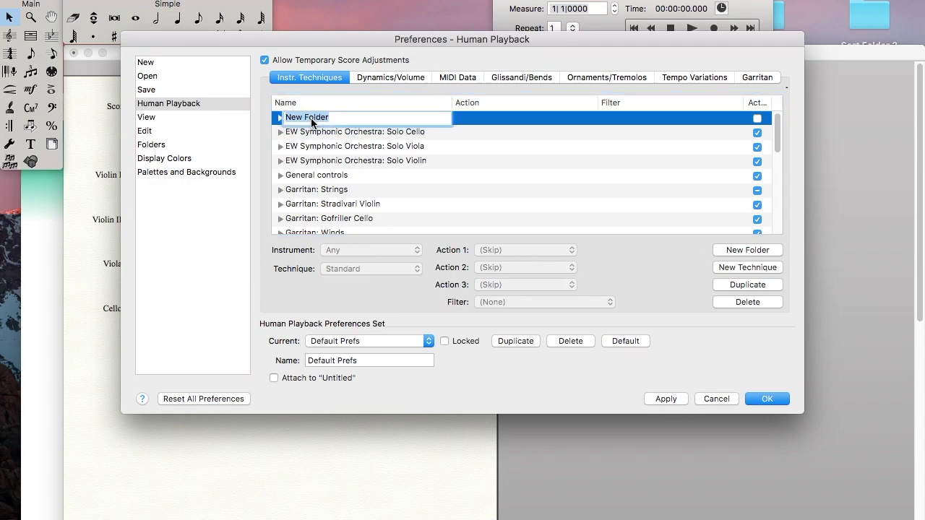
{"action": "left_click", "coordinate": [535, 118]}
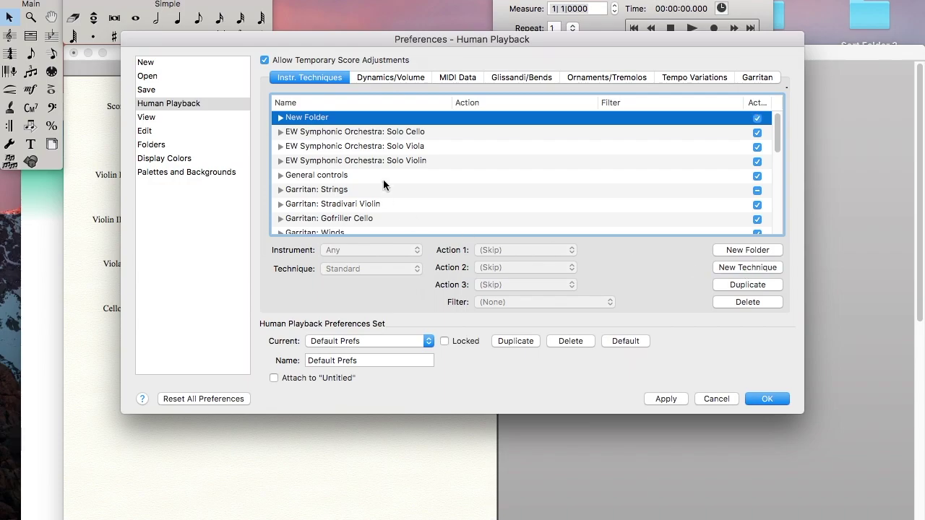
{"action": "left_click", "coordinate": [281, 118]}
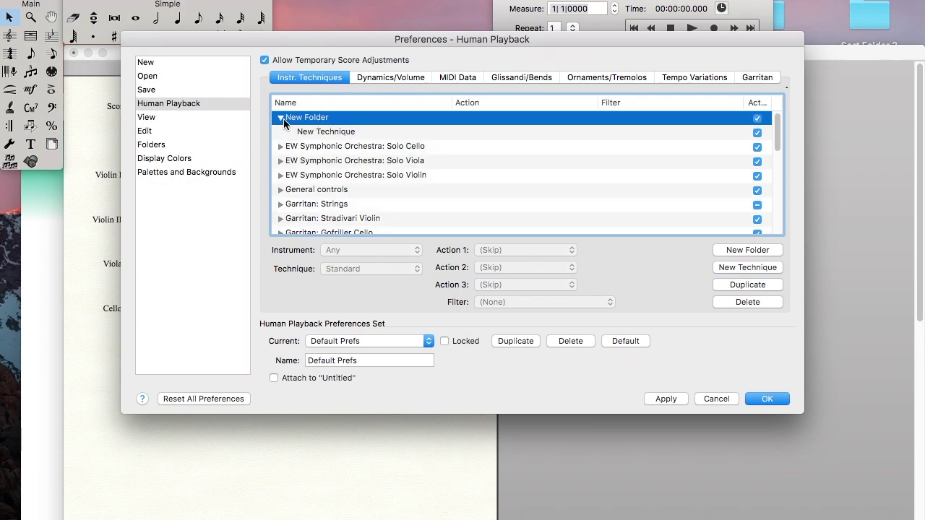
{"action": "left_click", "coordinate": [308, 133]}
{"action": "left_click", "coordinate": [747, 302]}
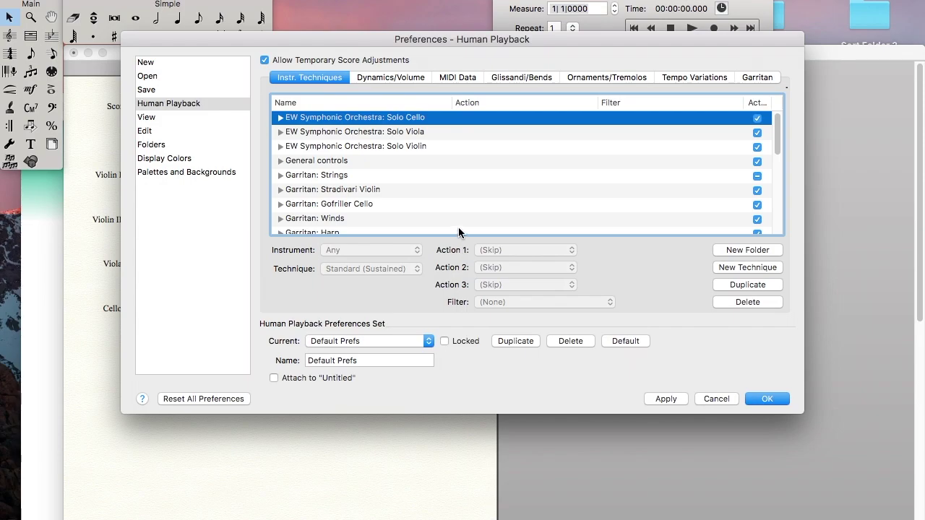
- Expand EW Symphonic Orchestra: Solo Violin to reveal its Pizzicato technique at KS=39
{"action": "left_click", "coordinate": [377, 147]}
{"action": "left_click", "coordinate": [380, 135]}
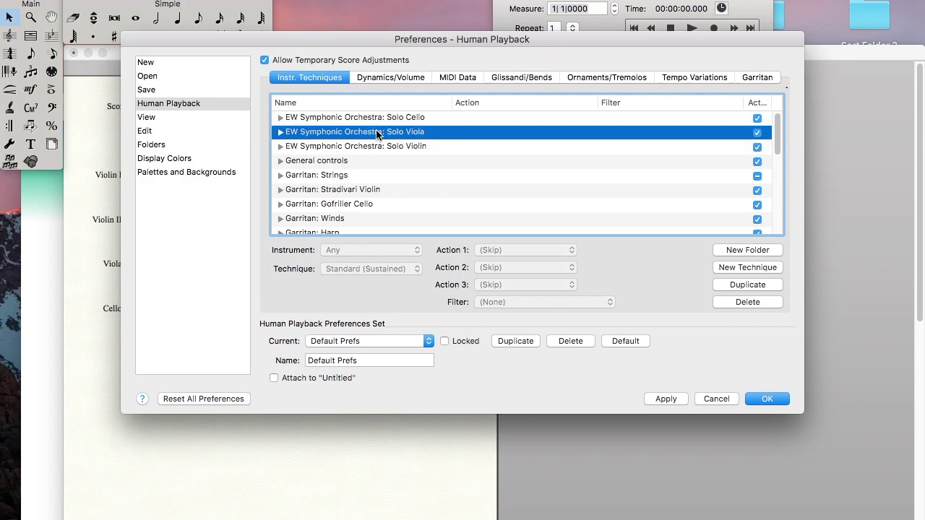
{"action": "left_click", "coordinate": [377, 121]}
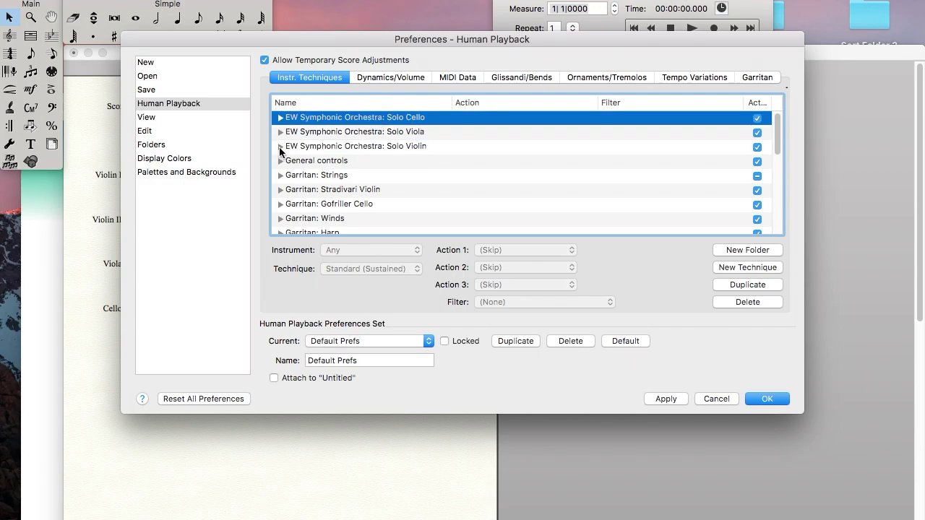
{"action": "left_click", "coordinate": [281, 148]}
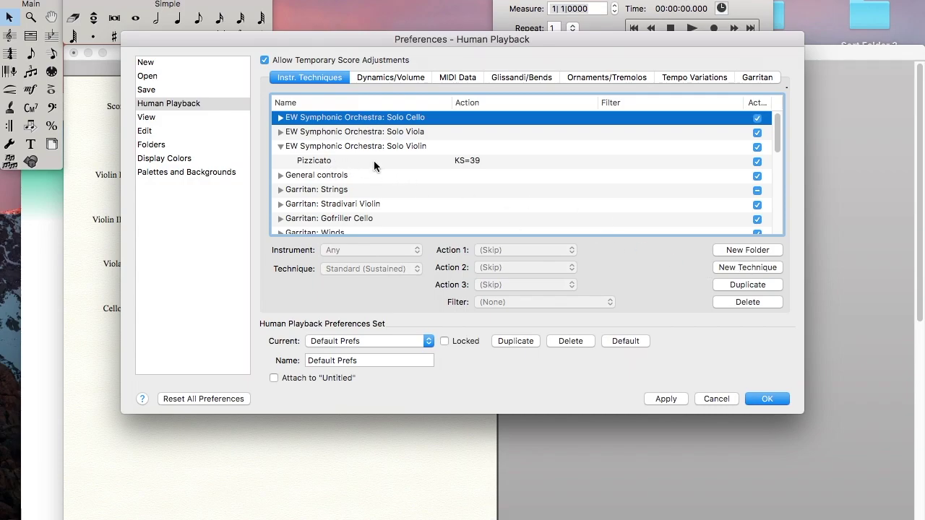
- Set the Solo Violin technique to Violin Pizzicato with Key Switch 39, apply, and recheck it
{"action": "left_click", "coordinate": [323, 162]}
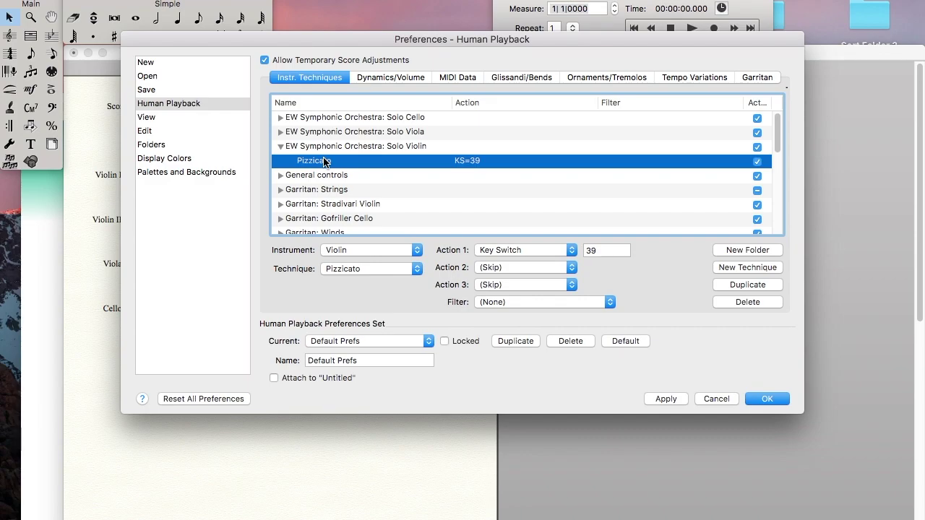
{"action": "left_click", "coordinate": [366, 252]}
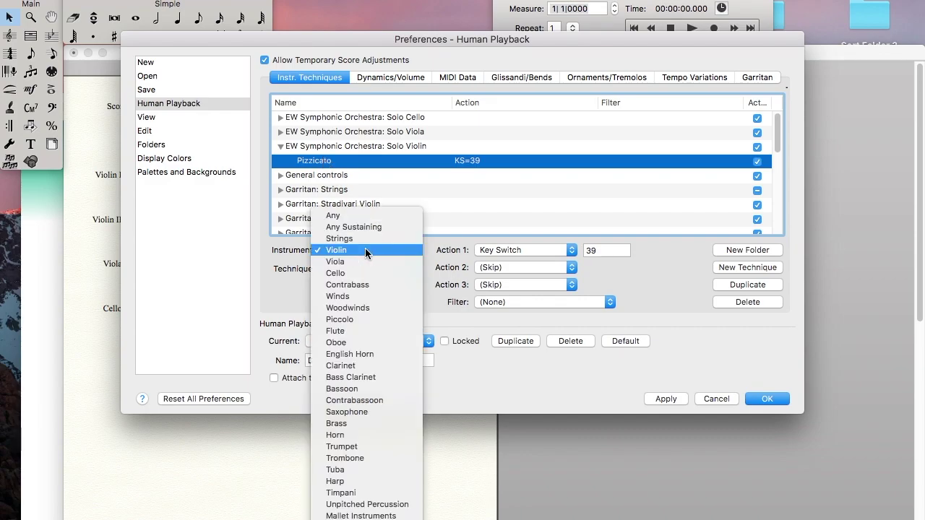
{"action": "left_click", "coordinate": [372, 253]}
{"action": "left_click", "coordinate": [374, 269]}
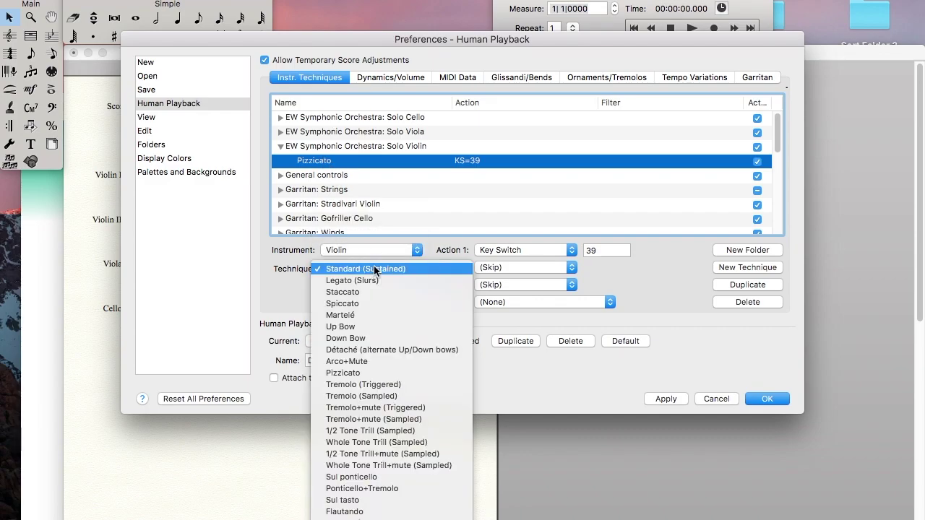
{"action": "left_click", "coordinate": [370, 373]}
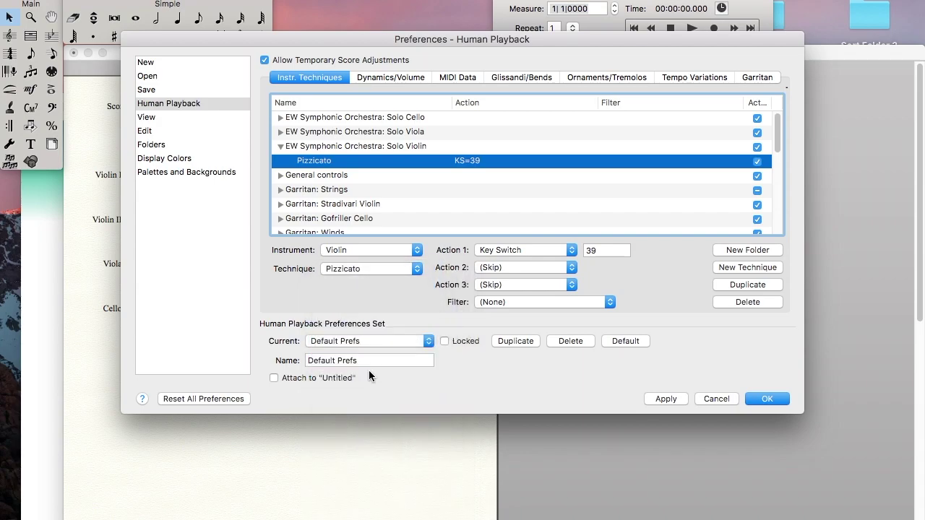
{"action": "left_click", "coordinate": [516, 252]}
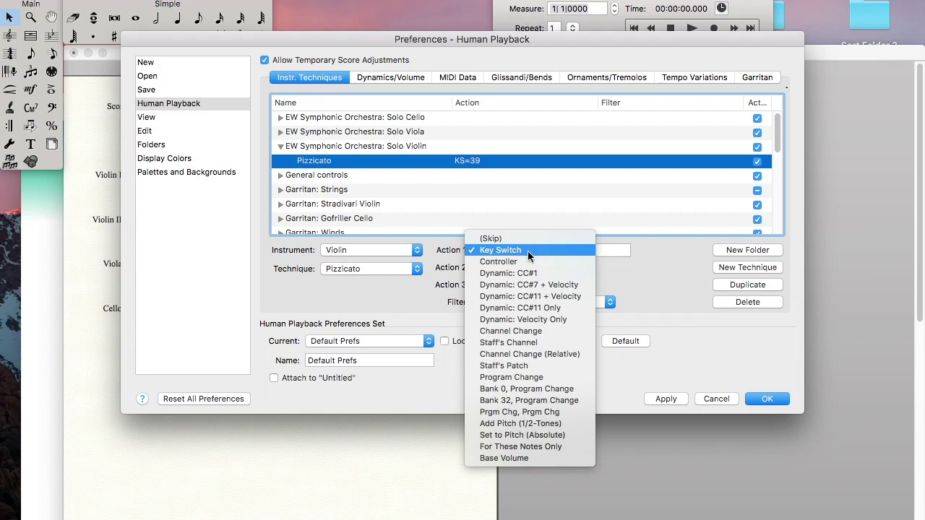
{"action": "left_click", "coordinate": [529, 253]}
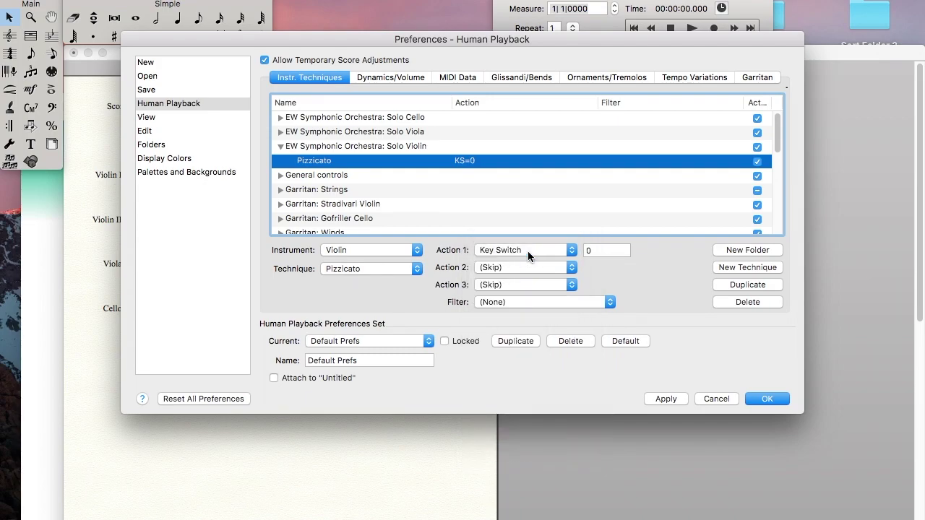
{"action": "left_click", "coordinate": [584, 250]}
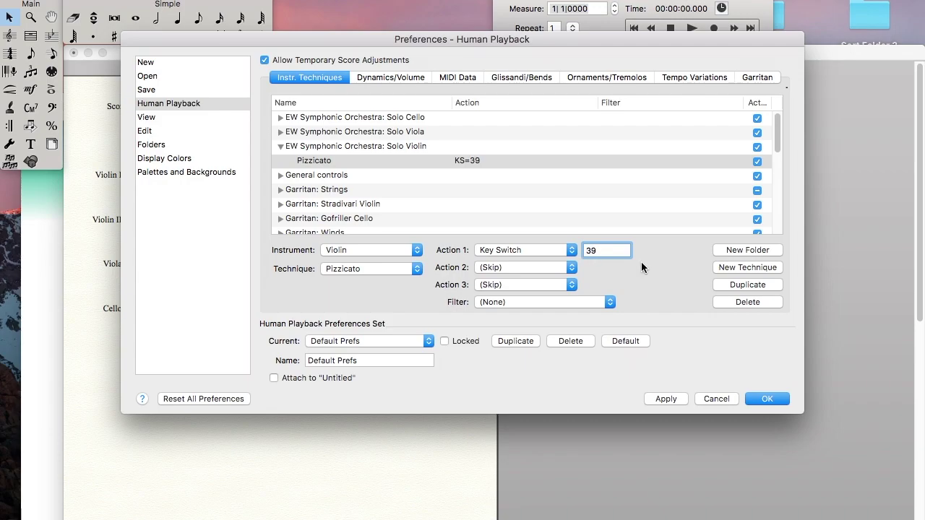
{"action": "left_click", "coordinate": [655, 399]}
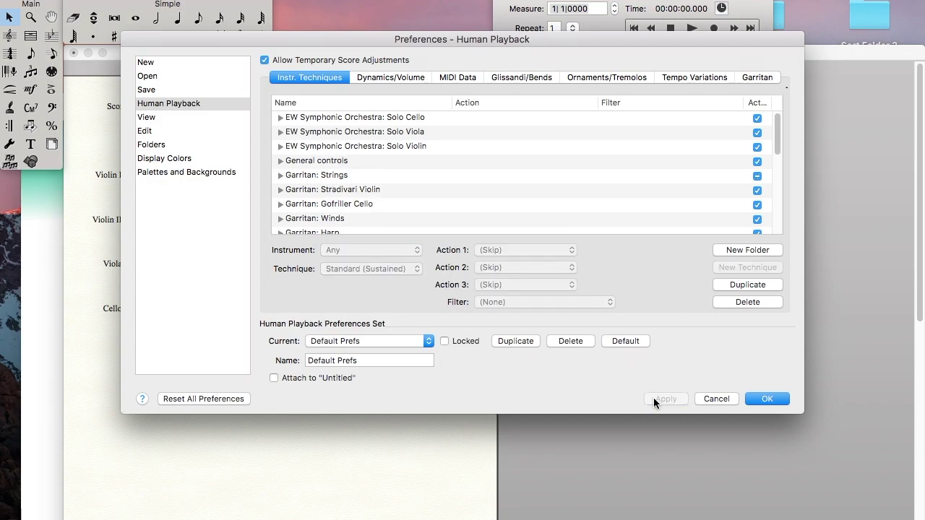
{"action": "left_click", "coordinate": [281, 146]}
- Close Preferences and open the Play player view for Violin I from the Score Manager
{"action": "key", "text": "Return"}
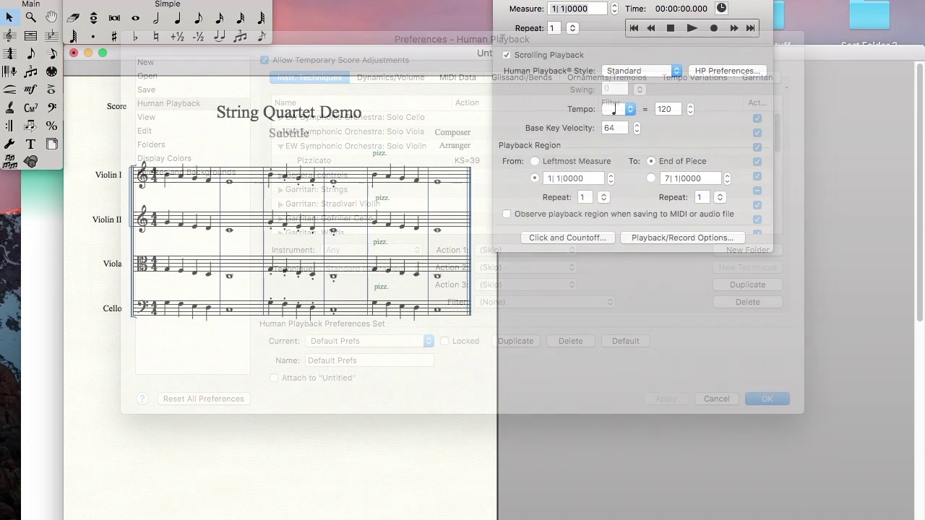
{"action": "left_click", "coordinate": [477, 0]}
{"action": "left_click", "coordinate": [486, 110]}
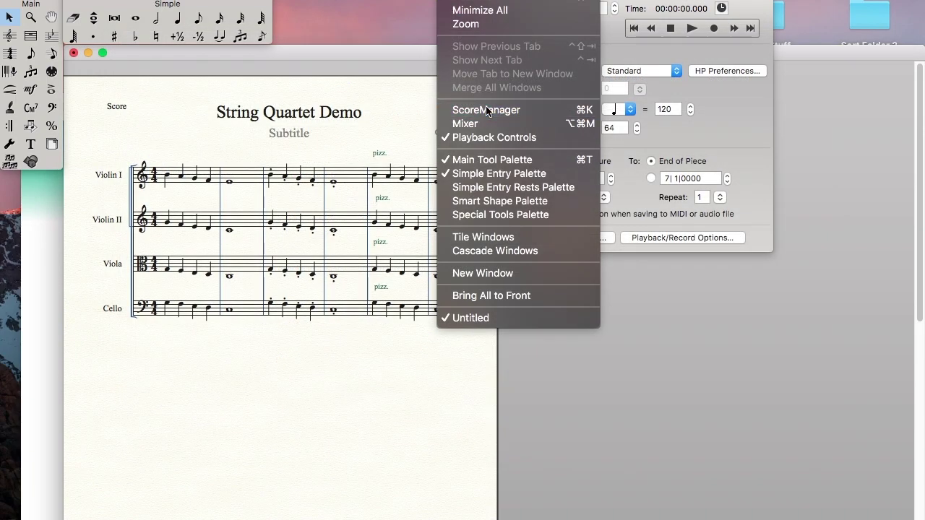
{"action": "left_click", "coordinate": [637, 40]}
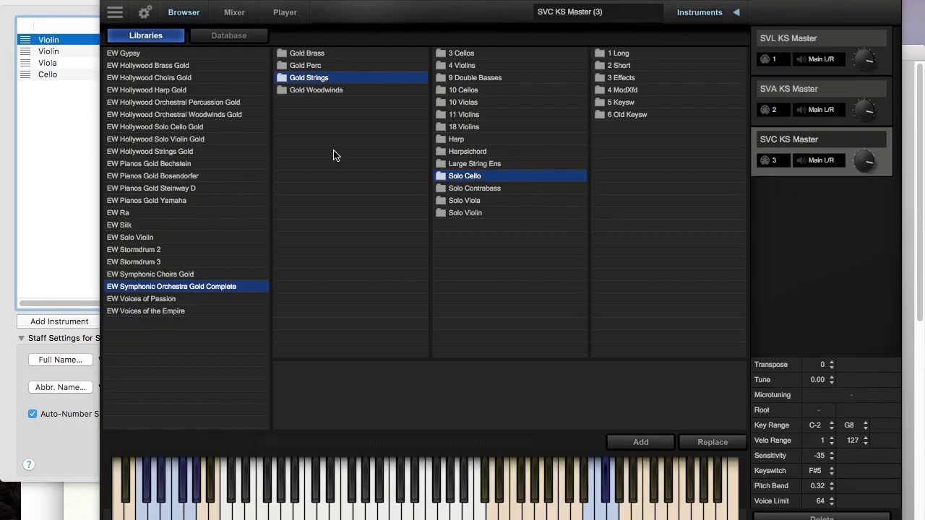
{"action": "left_click", "coordinate": [291, 13]}
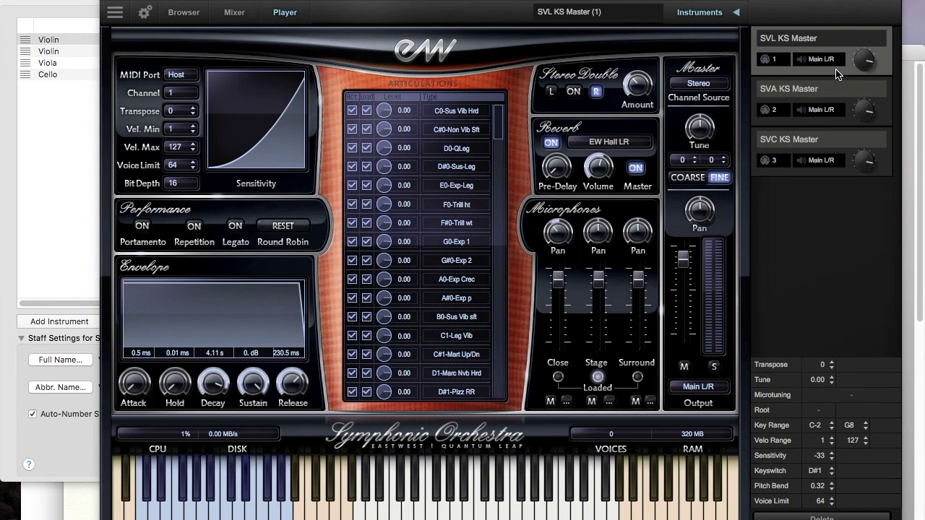
- Check the KS Master pizzicato key switches: violin D#1, viola C#1, cello F#5
{"action": "left_click", "coordinate": [847, 125]}
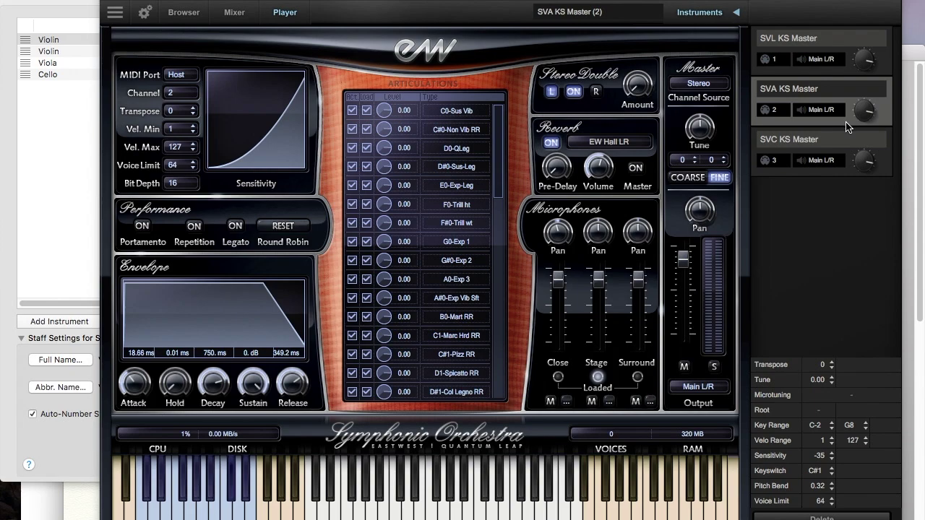
{"action": "left_click", "coordinate": [847, 174]}
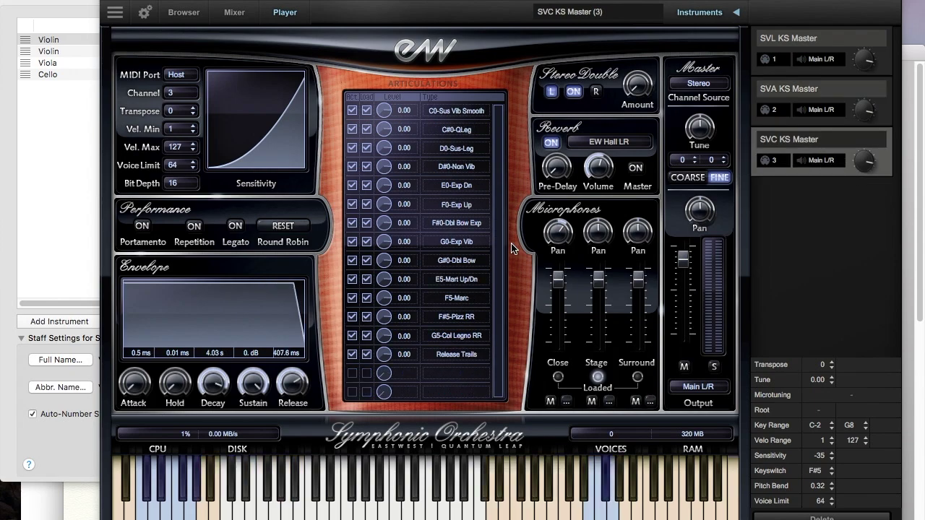
{"action": "left_click", "coordinate": [853, 77]}
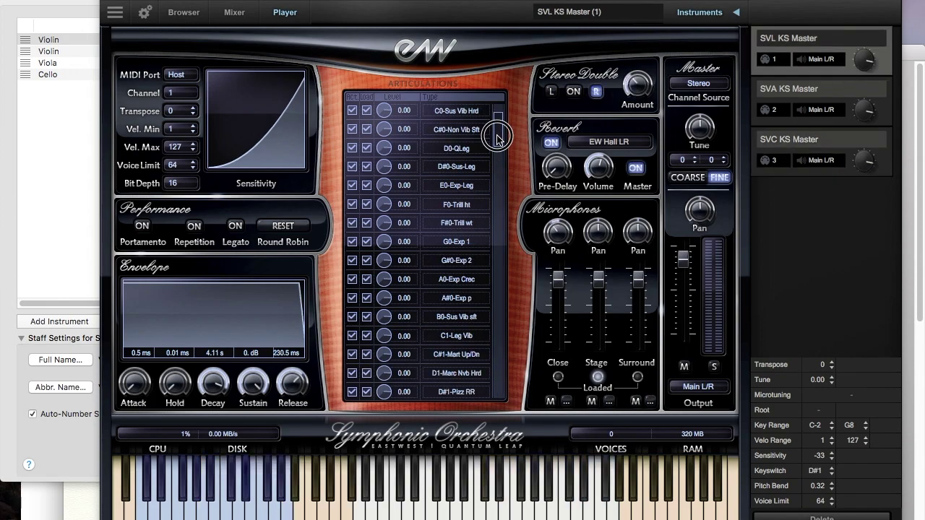
{"action": "left_click_drag", "start_coordinate": [498, 131], "coordinate": [497, 241]}
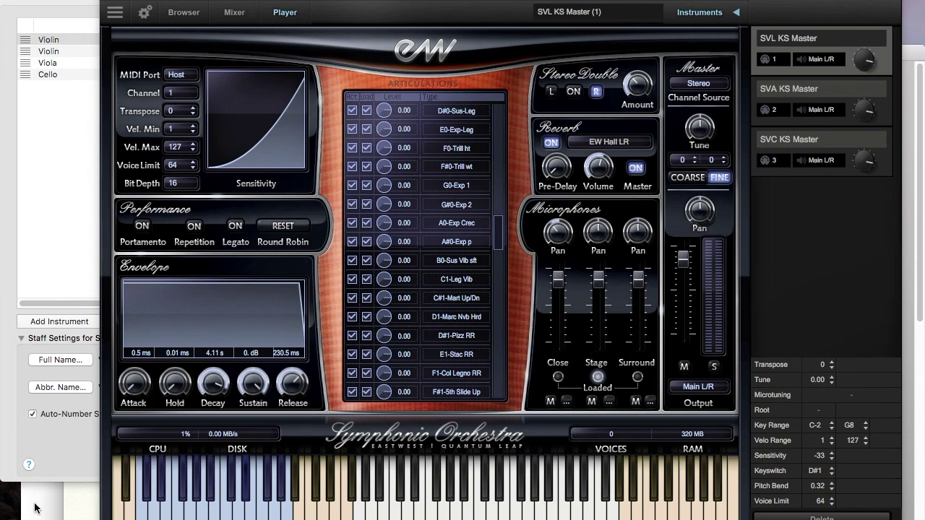
{"action": "key", "text": "super+Tab"}
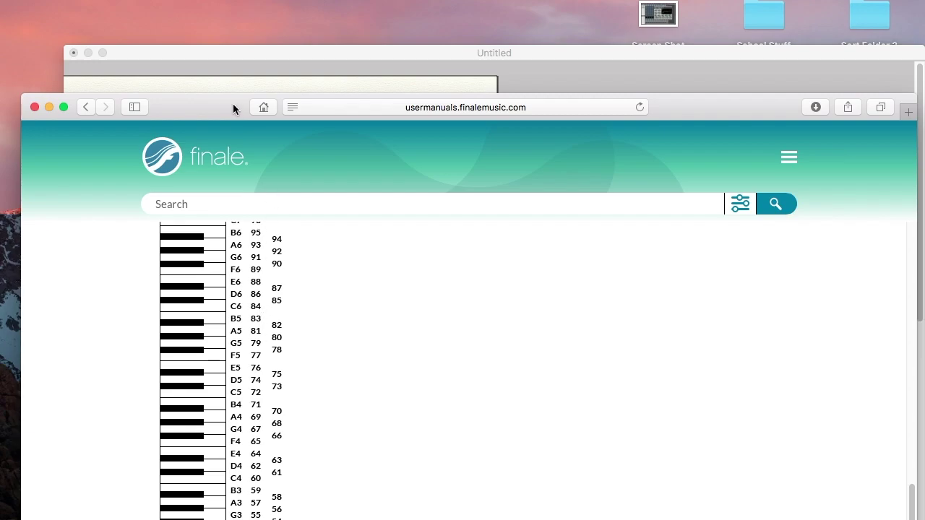
- Move the manual window up and scroll the MIDI note-to-pitch table down to A0 (note 21)
{"action": "left_click_drag", "start_coordinate": [231, 102], "coordinate": [231, 0]}
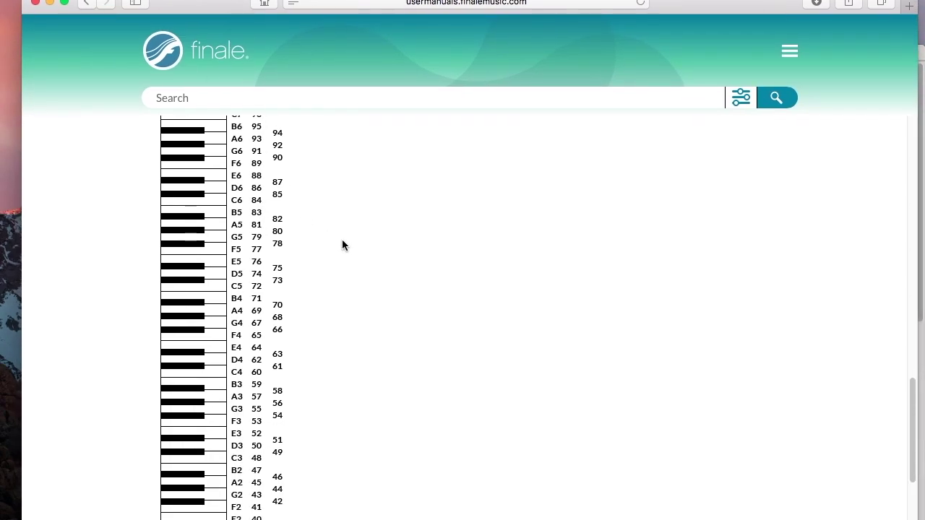
{"action": "scroll", "coordinate": [342, 245], "scroll_direction": "down", "scroll_amount": 4}
{"action": "scroll", "coordinate": [342, 245], "scroll_direction": "up", "scroll_amount": 9}
{"action": "scroll", "coordinate": [306, 417], "scroll_direction": "down", "scroll_amount": 2}
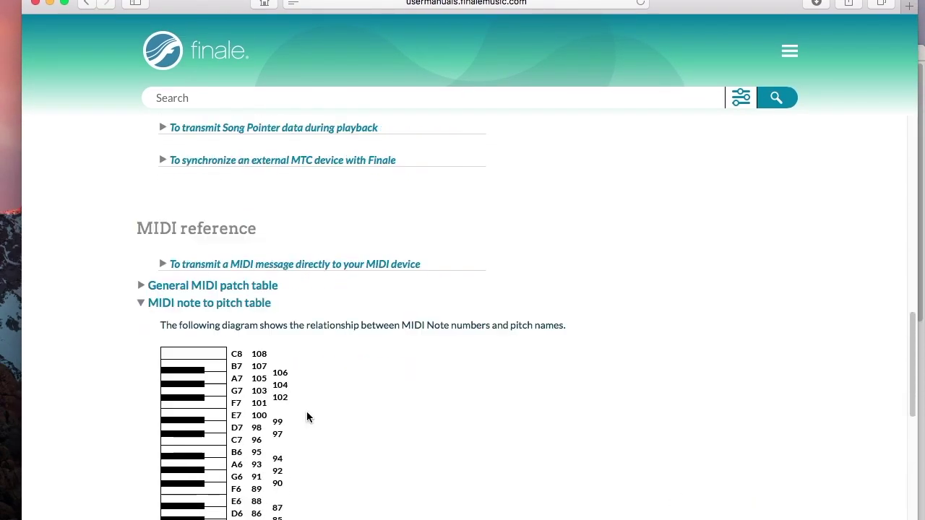
{"action": "scroll", "coordinate": [366, 352], "scroll_direction": "down", "scroll_amount": 5}
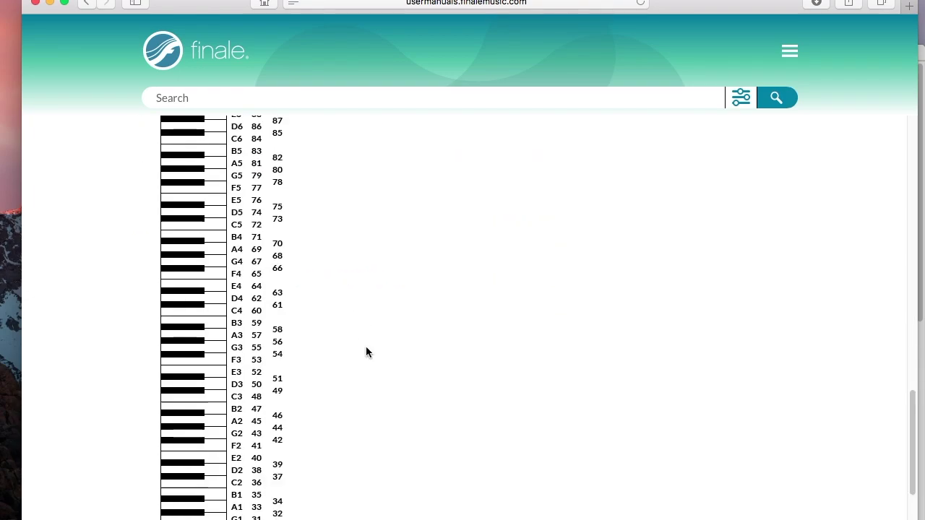
{"action": "scroll", "coordinate": [366, 352], "scroll_direction": "down", "scroll_amount": 2}
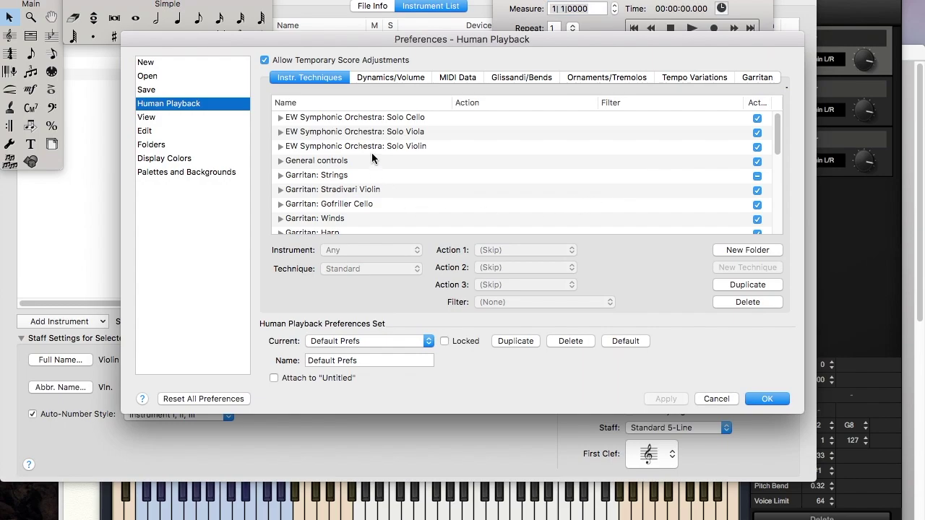
- Inspect the Pizzicato key switches for solo violin (39), viola (37) and cello (90)
{"action": "left_click", "coordinate": [281, 146]}
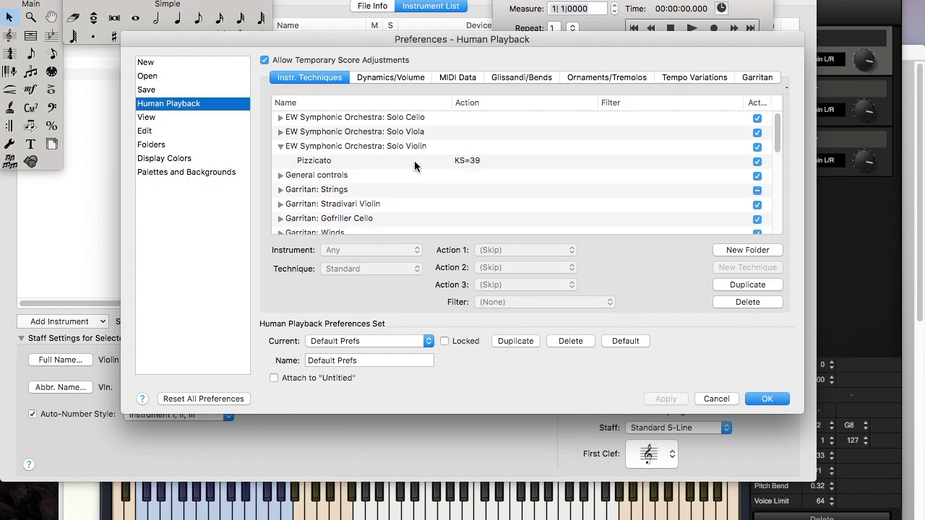
{"action": "left_click", "coordinate": [382, 162]}
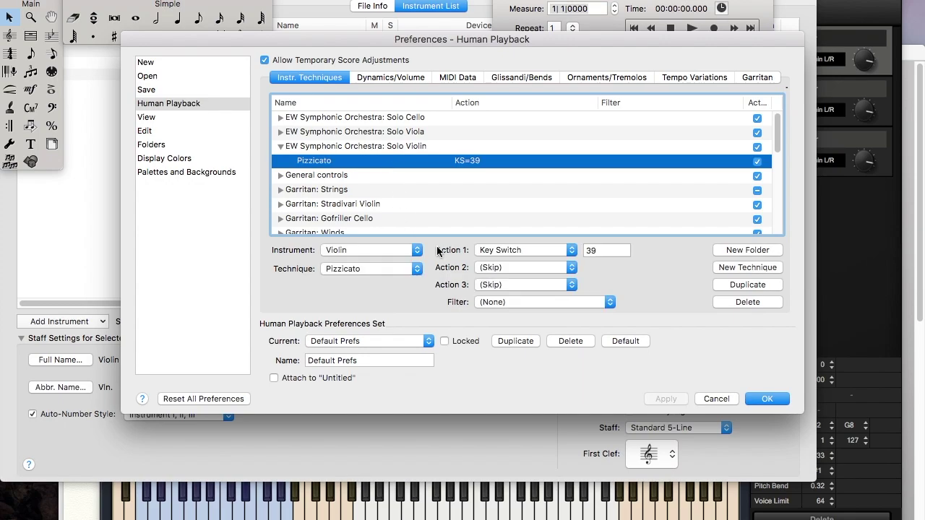
{"action": "left_click_drag", "start_coordinate": [609, 250], "coordinate": [577, 251]}
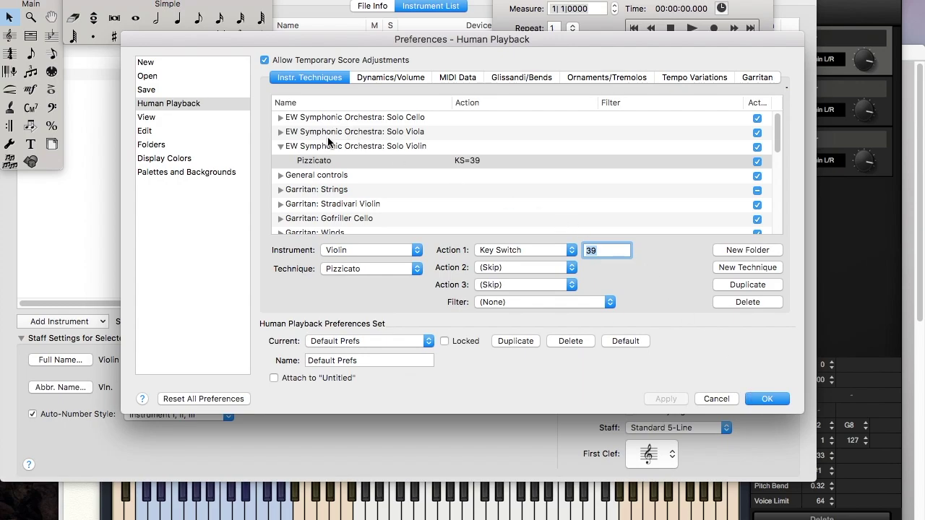
{"action": "left_click", "coordinate": [280, 132]}
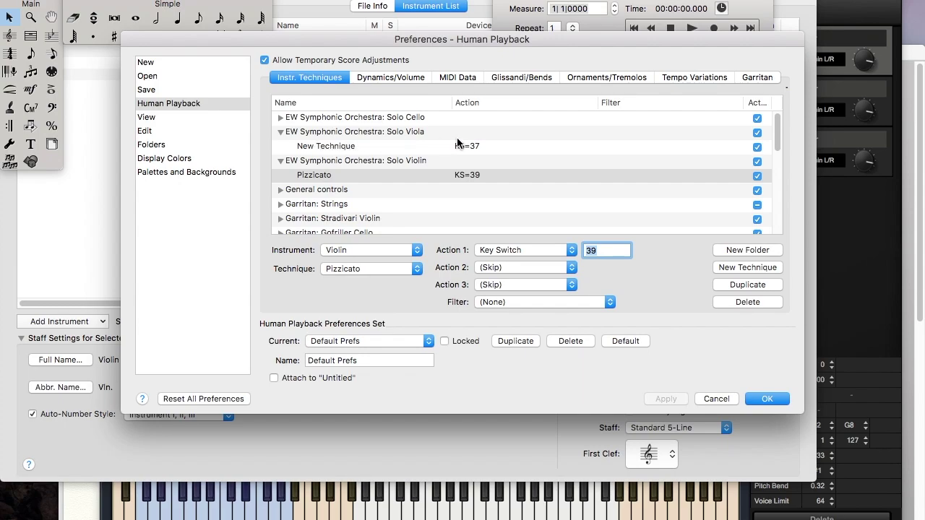
{"action": "left_click", "coordinate": [280, 116]}
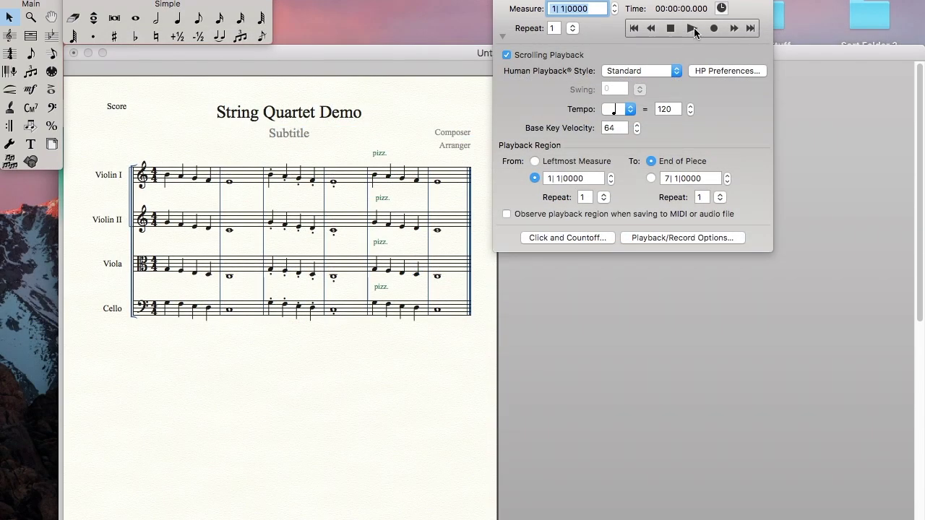
- Play back the String Quartet Demo score to hear the pizzicato passages
{"action": "left_click", "coordinate": [692, 27]}
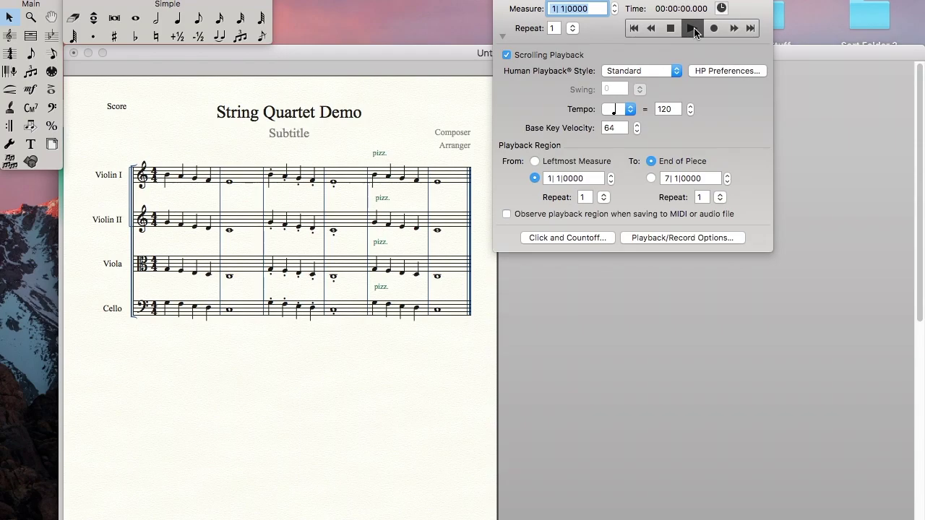